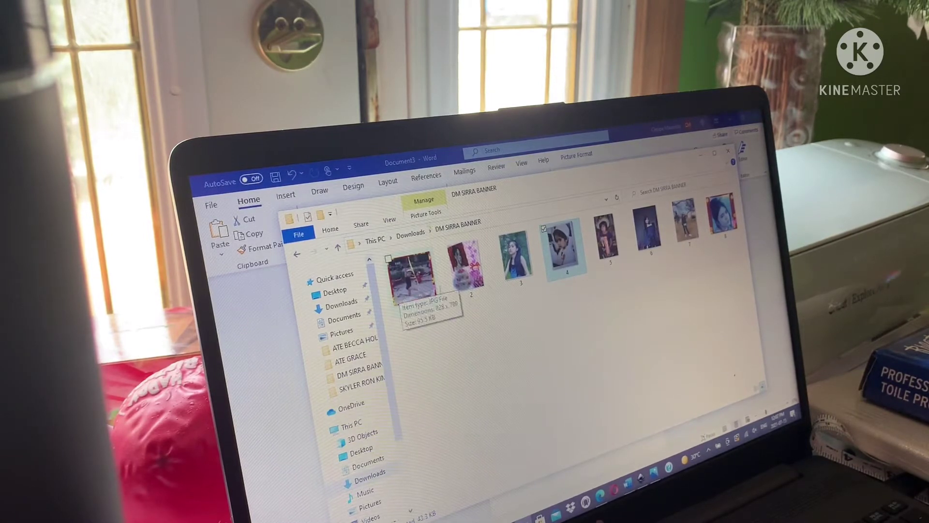
Open photo 4.jpg in Photos, copy it, and switch to the blank Word document.
{"action": "double_click", "coordinate": [564, 260]}
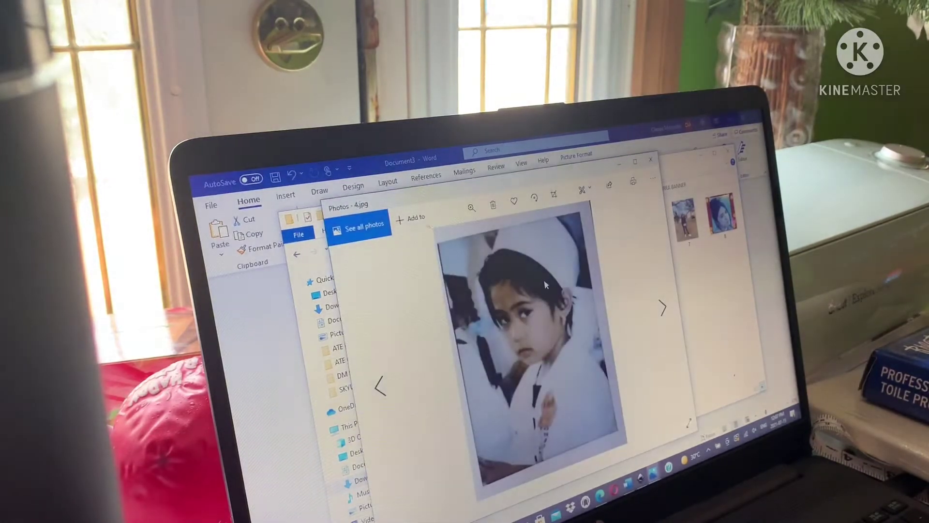
{"action": "right_click", "coordinate": [545, 284]}
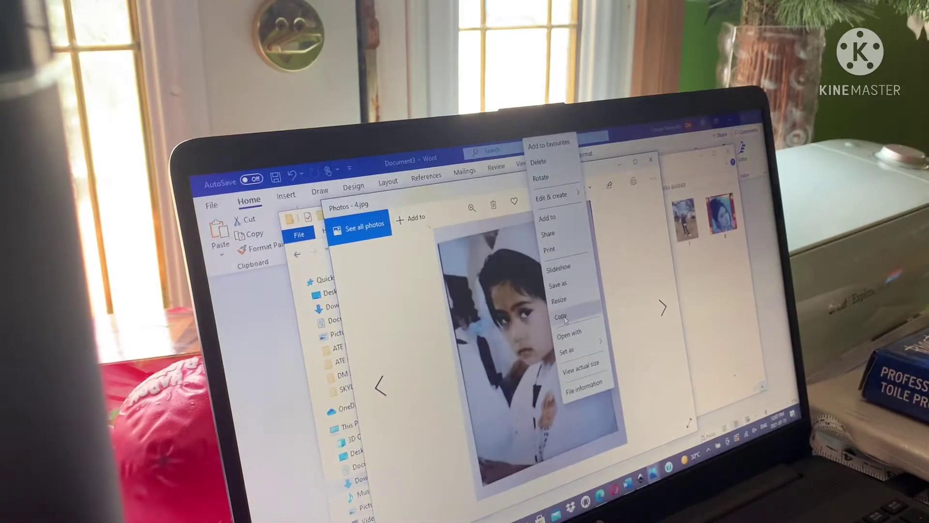
{"action": "left_click", "coordinate": [566, 319]}
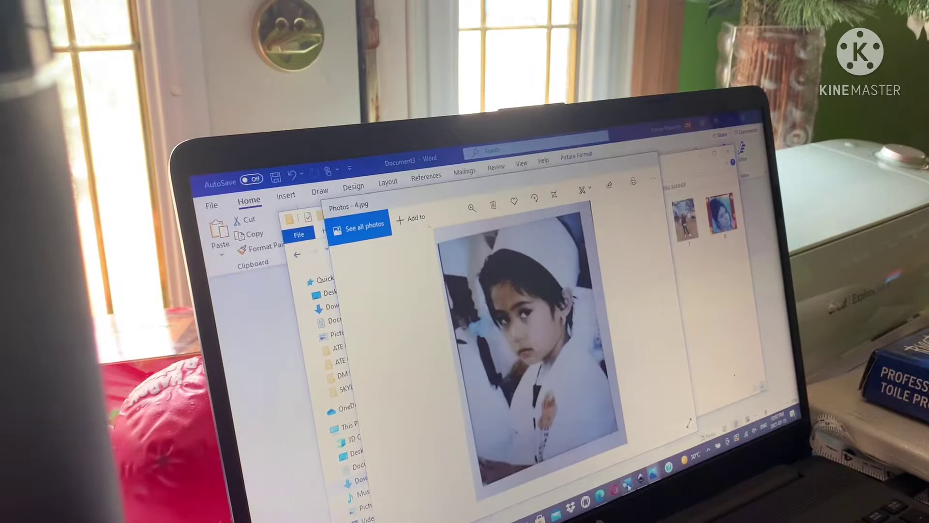
{"action": "left_click", "coordinate": [597, 472]}
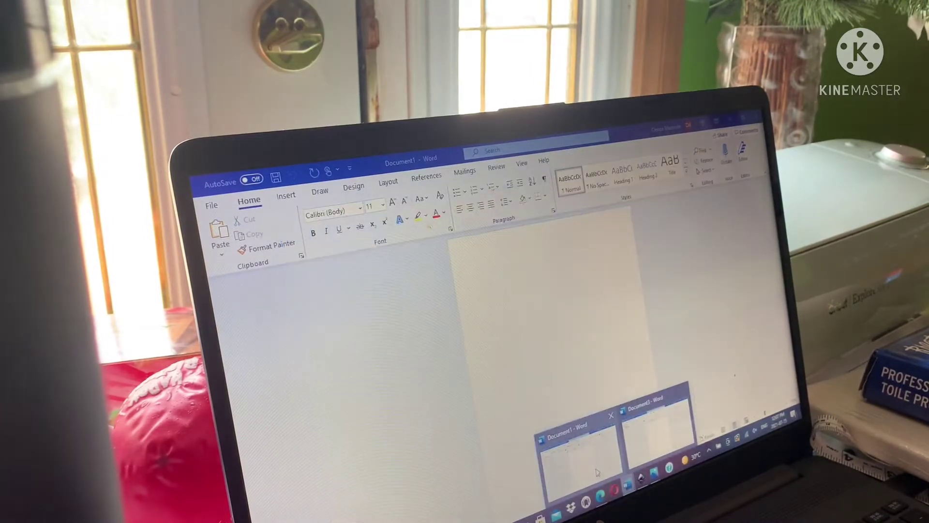
Paste the copied photo onto the blank first page with Paste Picture and select it.
{"action": "right_click", "coordinate": [475, 268]}
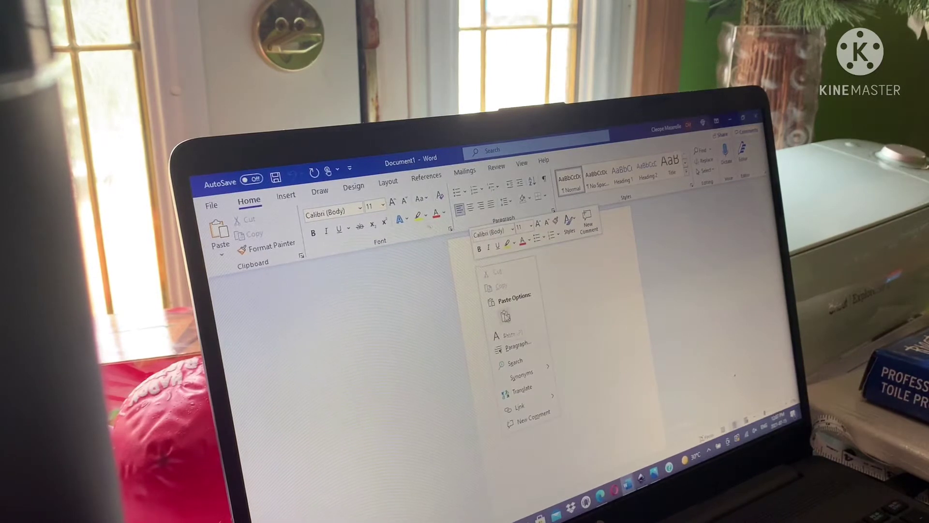
{"action": "left_click", "coordinate": [505, 314]}
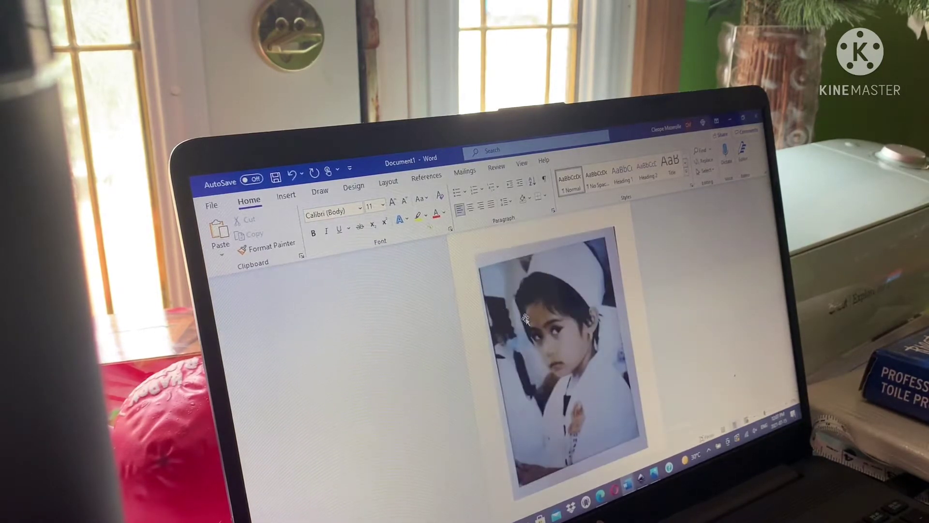
{"action": "left_click", "coordinate": [527, 320]}
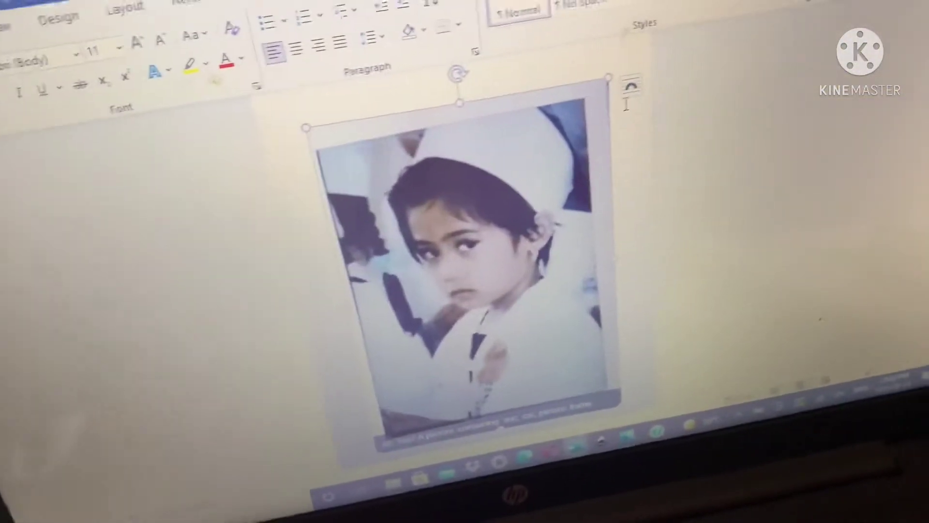
Set the photo's wrapping to In Front of Text with Fix position on page.
{"action": "left_click", "coordinate": [610, 93]}
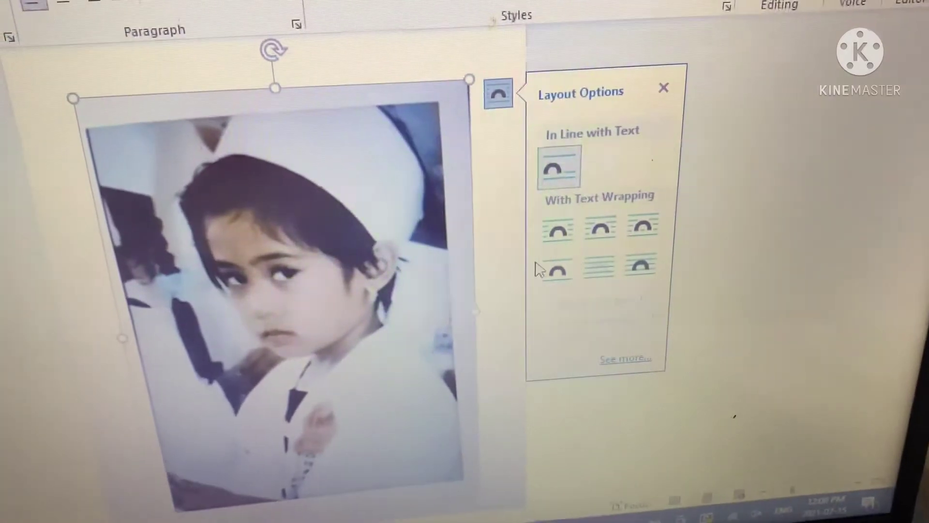
{"action": "left_click", "coordinate": [629, 277]}
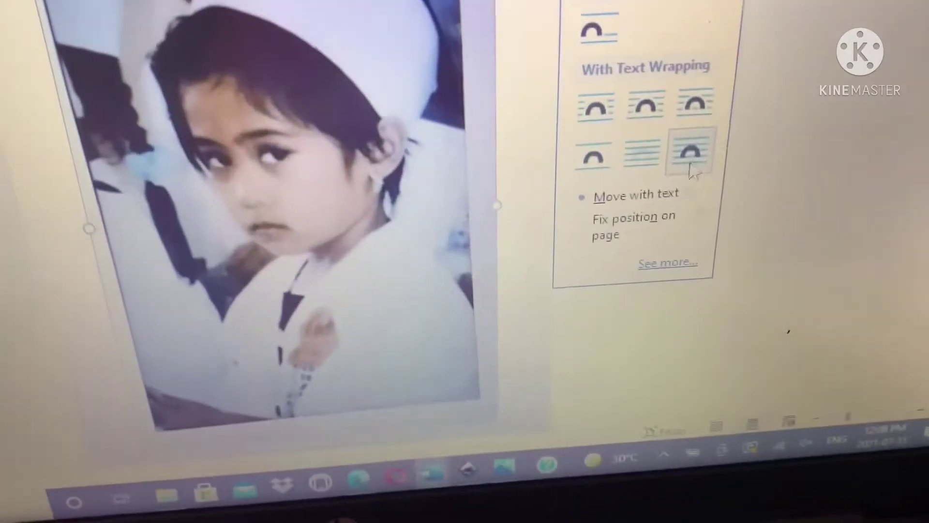
{"action": "left_click", "coordinate": [585, 234]}
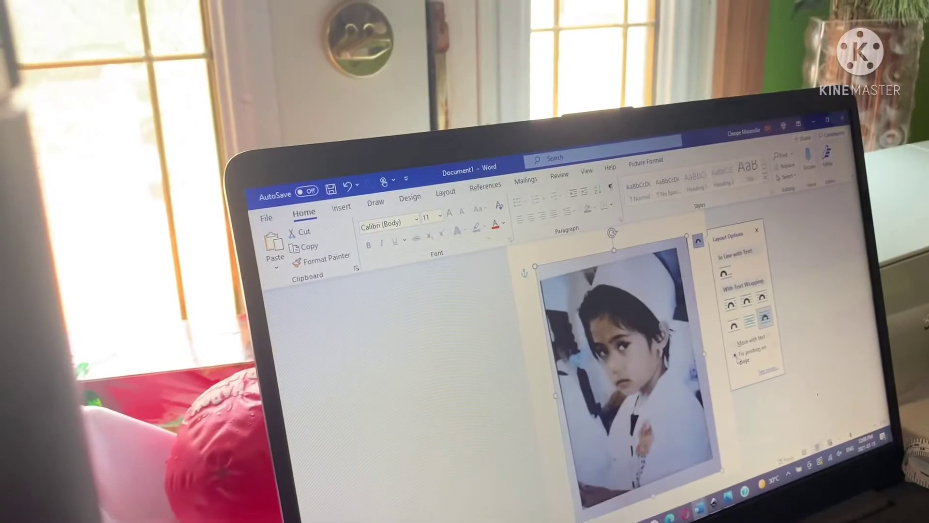
Move the photo to the top-left and stretch its right and bottom edges to the page edges.
{"action": "left_click", "coordinate": [623, 372]}
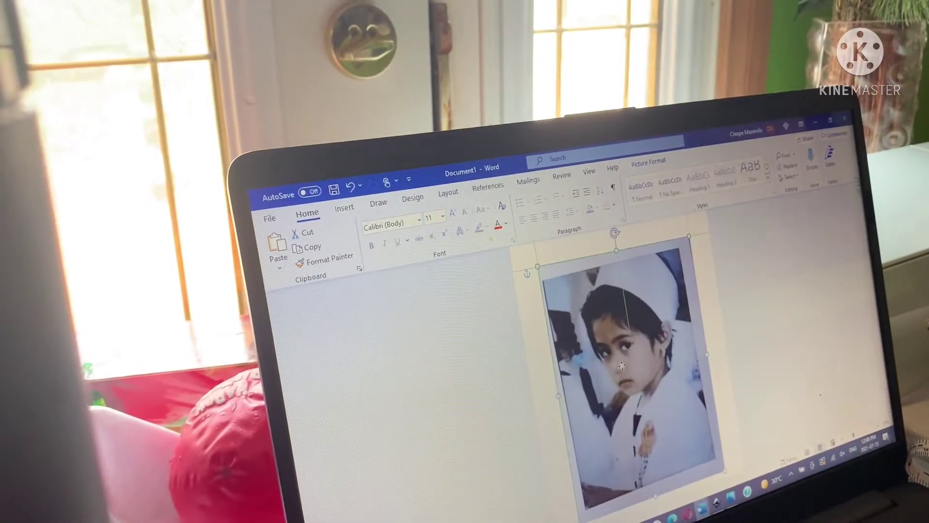
{"action": "left_click_drag", "start_coordinate": [649, 302], "coordinate": [620, 282]}
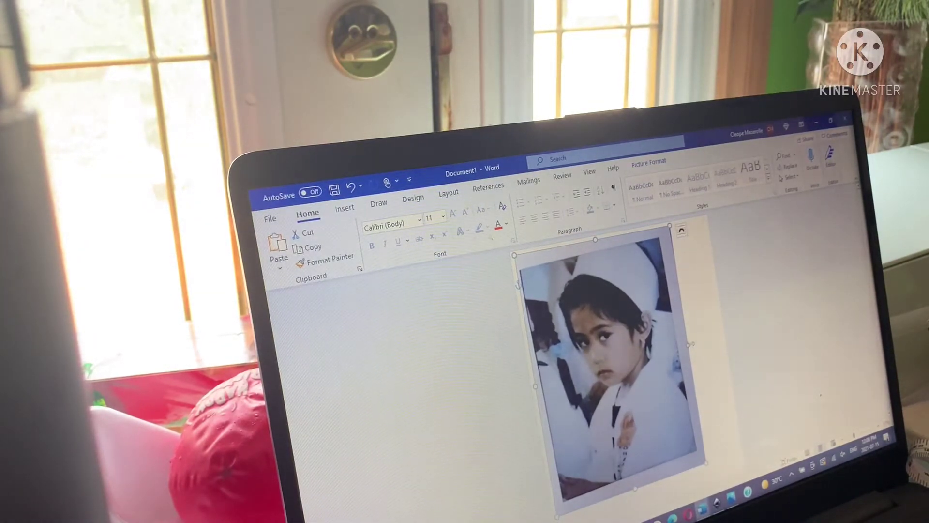
{"action": "left_click_drag", "start_coordinate": [689, 345], "coordinate": [721, 337]}
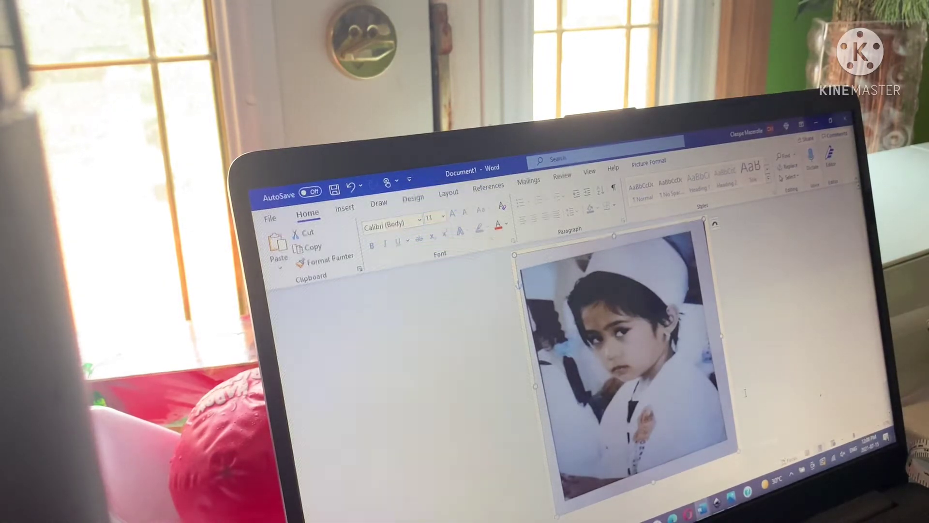
{"action": "scroll", "coordinate": [745, 393], "scroll_direction": "down", "scroll_amount": 2}
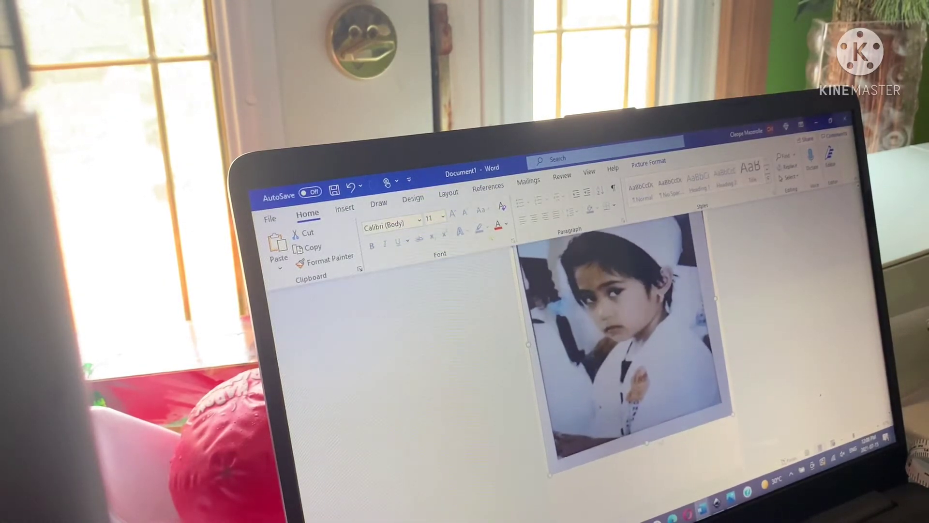
{"action": "left_click_drag", "start_coordinate": [646, 441], "coordinate": [645, 501]}
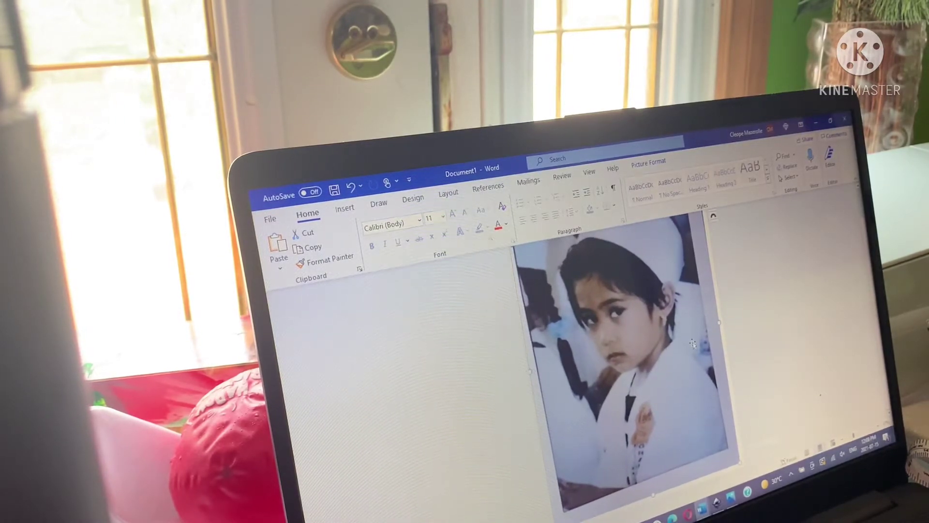
{"action": "left_click_drag", "start_coordinate": [721, 320], "coordinate": [724, 319]}
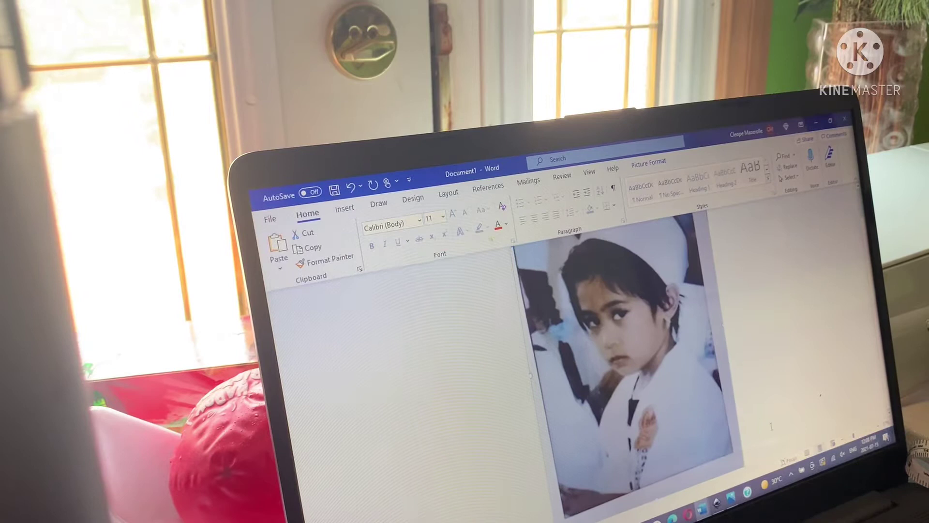
{"action": "left_click_drag", "start_coordinate": [656, 493], "coordinate": [771, 427]}
{"action": "left_click_drag", "start_coordinate": [612, 218], "coordinate": [611, 240]}
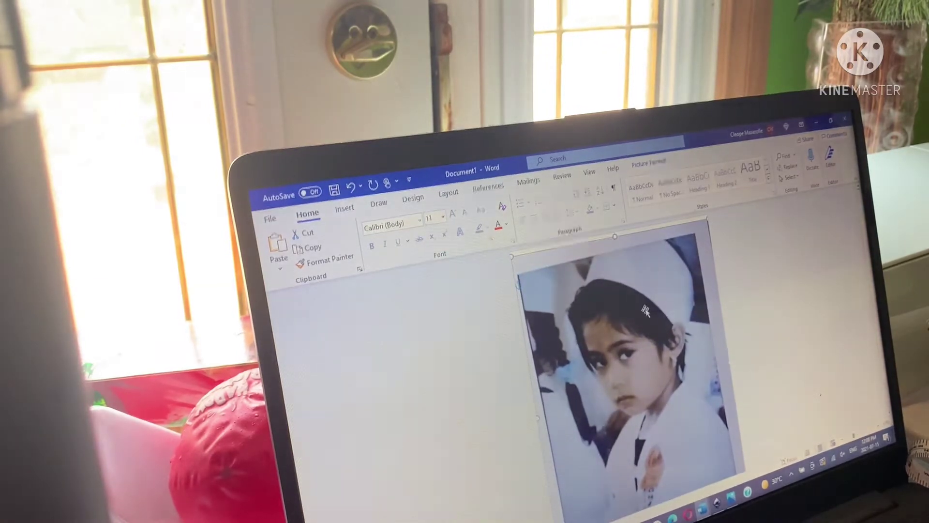
{"action": "left_click_drag", "start_coordinate": [610, 241], "coordinate": [614, 232]}
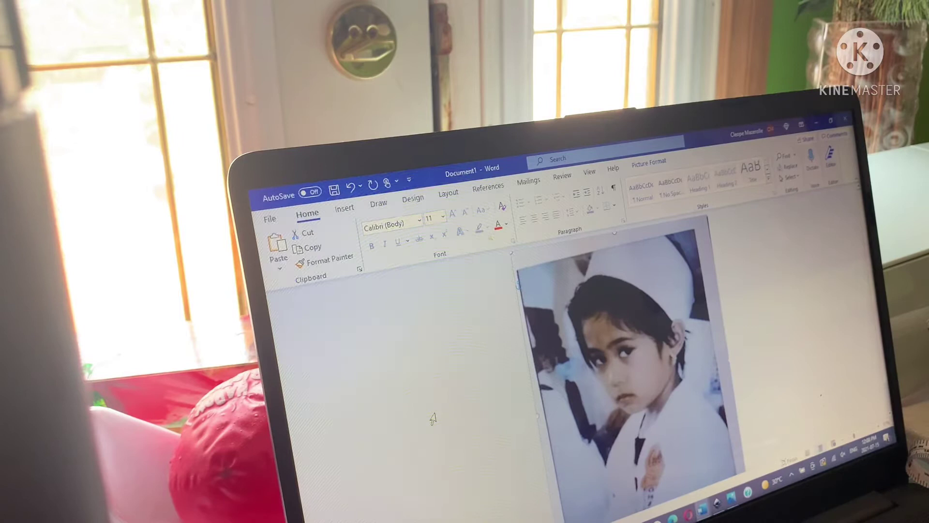
{"action": "left_click", "coordinate": [433, 419]}
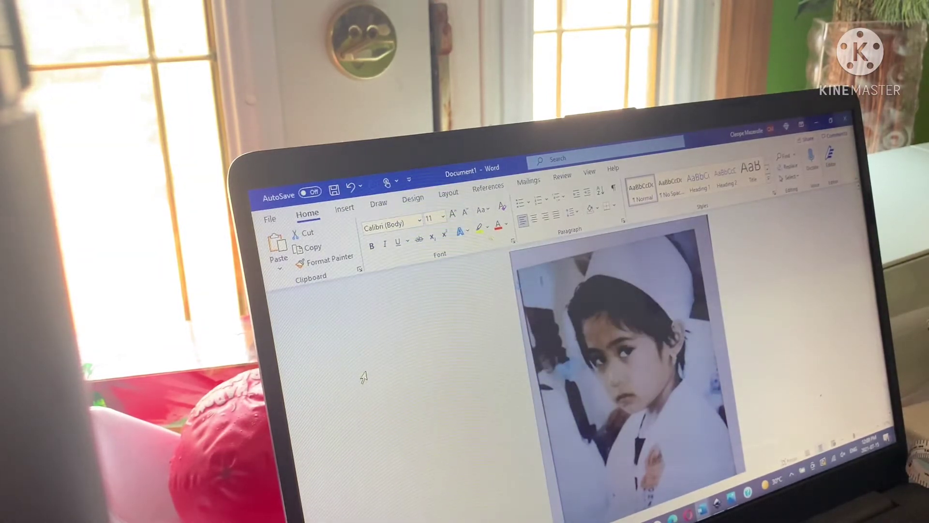
Open the print screen with the Epson WF-7720 printer selected.
{"action": "left_click", "coordinate": [271, 219]}
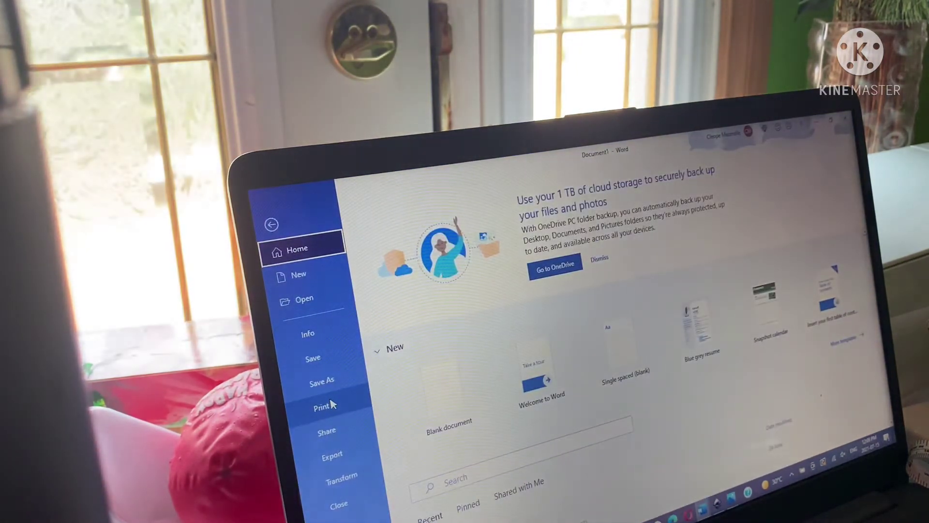
{"action": "left_click", "coordinate": [331, 405]}
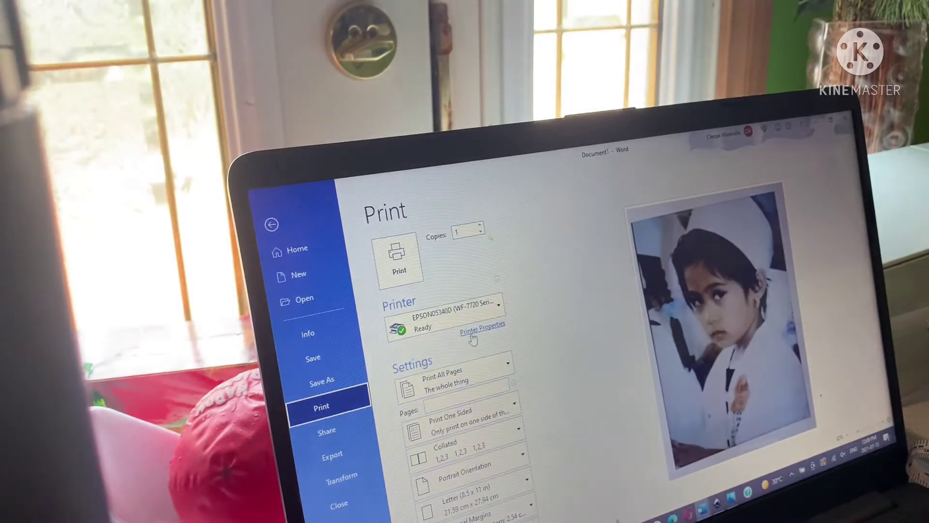
Apply the InkPot sublimation 13x19 preset with Print Preview, Super B output and Rear Paper Feed Slot.
{"action": "left_click", "coordinate": [479, 333]}
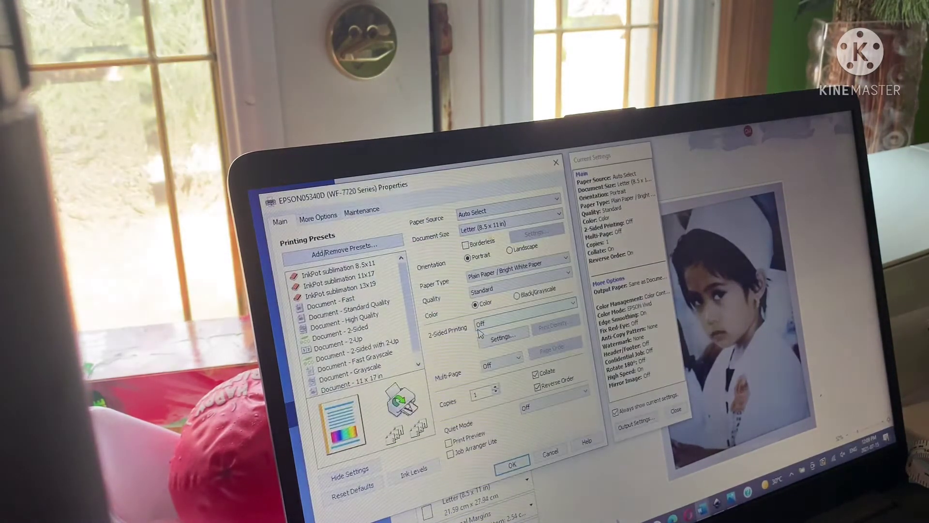
{"action": "left_click", "coordinate": [375, 289]}
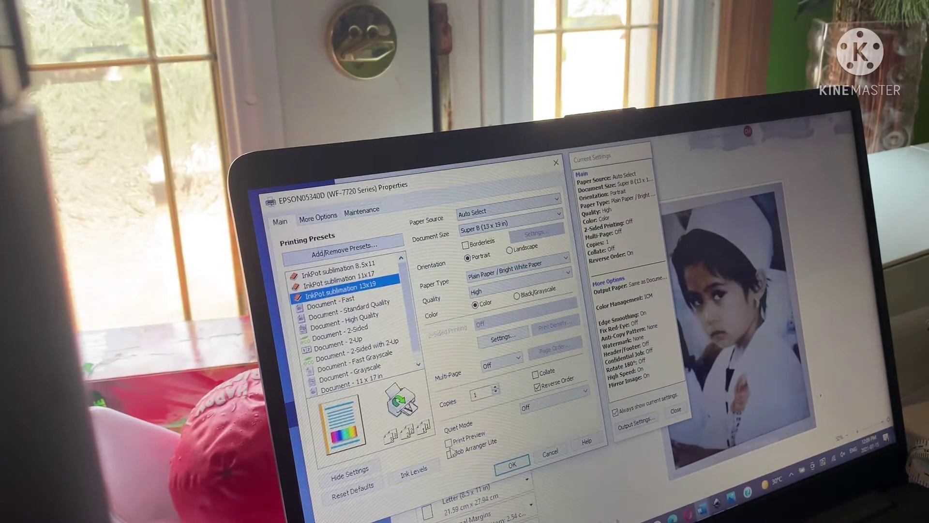
{"action": "left_click", "coordinate": [449, 442]}
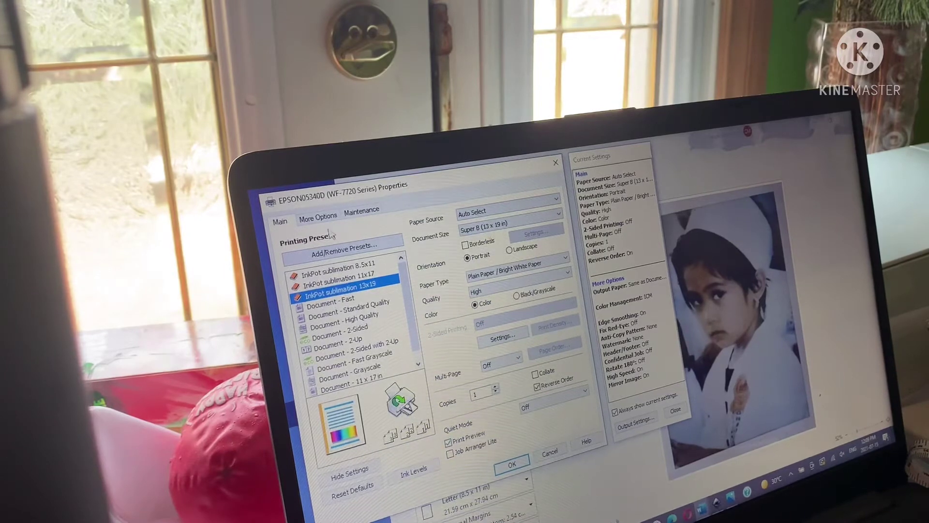
{"action": "left_click", "coordinate": [317, 216]}
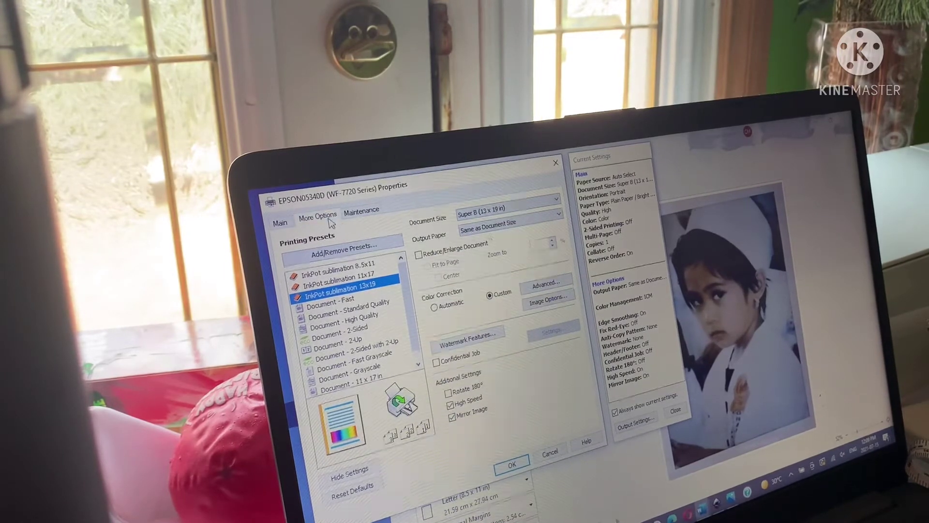
{"action": "left_click", "coordinate": [479, 230]}
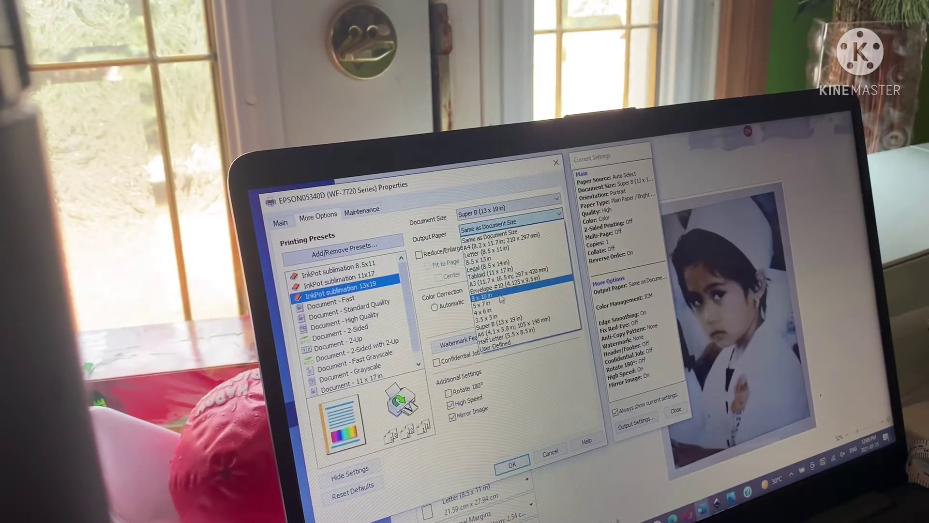
{"action": "left_click", "coordinate": [503, 320]}
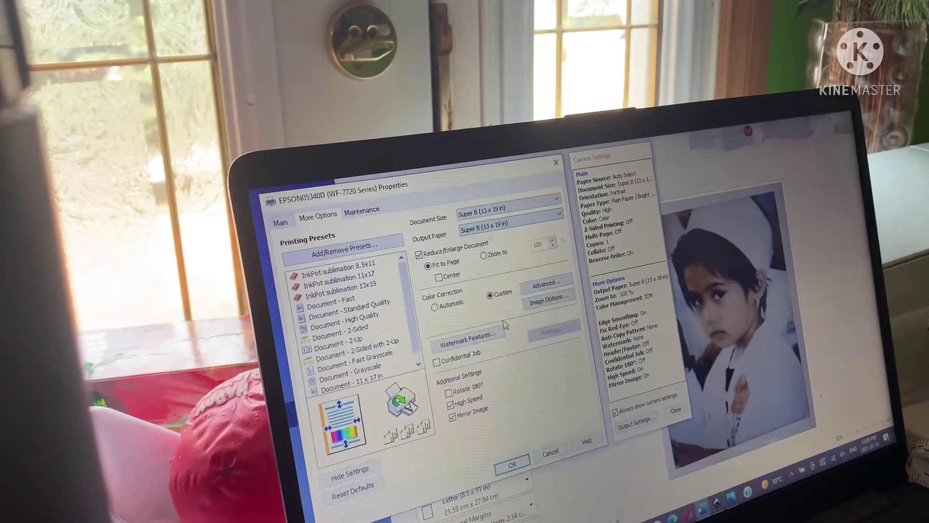
{"action": "left_click", "coordinate": [282, 223]}
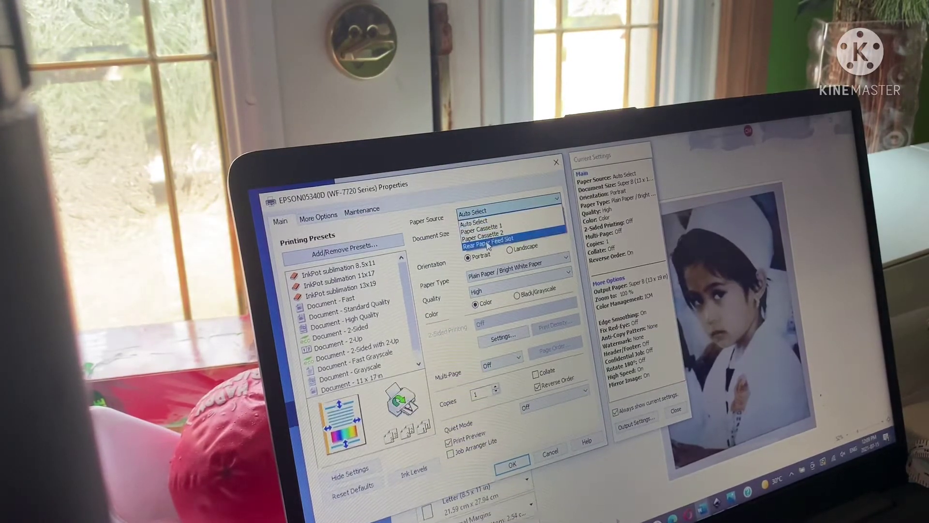
{"action": "left_click", "coordinate": [486, 245]}
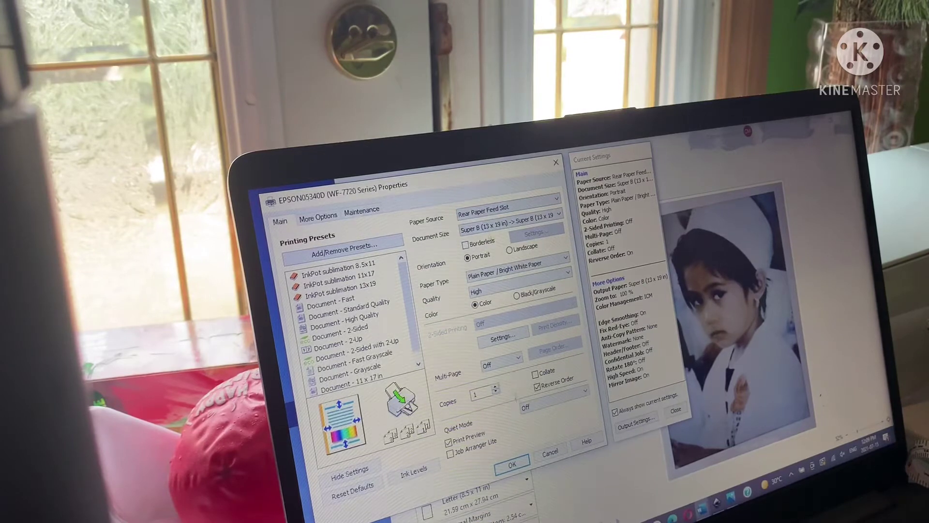
{"action": "left_click", "coordinate": [512, 467]}
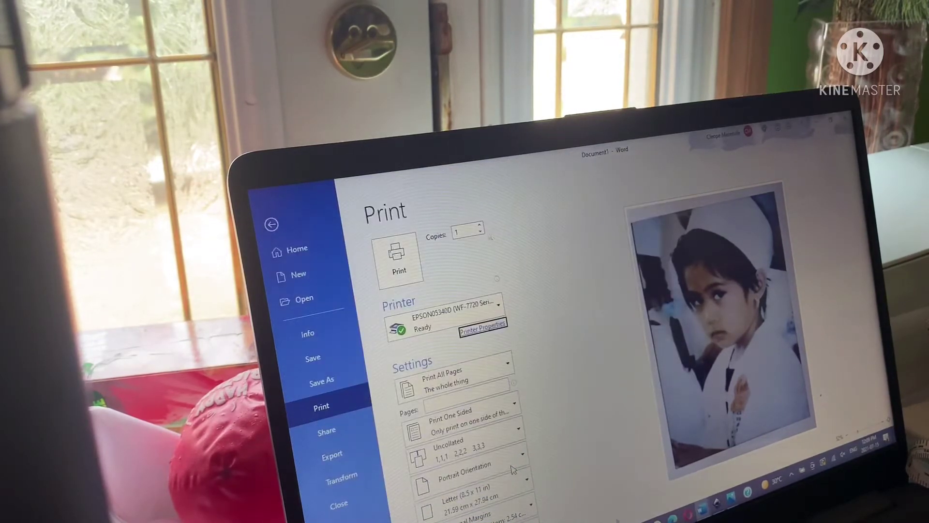
Reopen the print screen and choose Super B (13 x 19 in) as the paper size.
{"action": "left_click", "coordinate": [404, 257]}
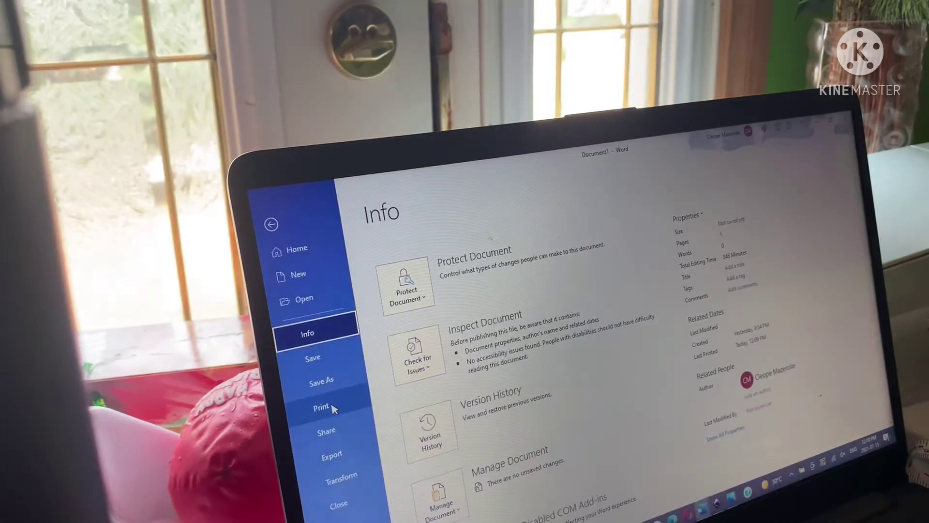
{"action": "left_click", "coordinate": [325, 406]}
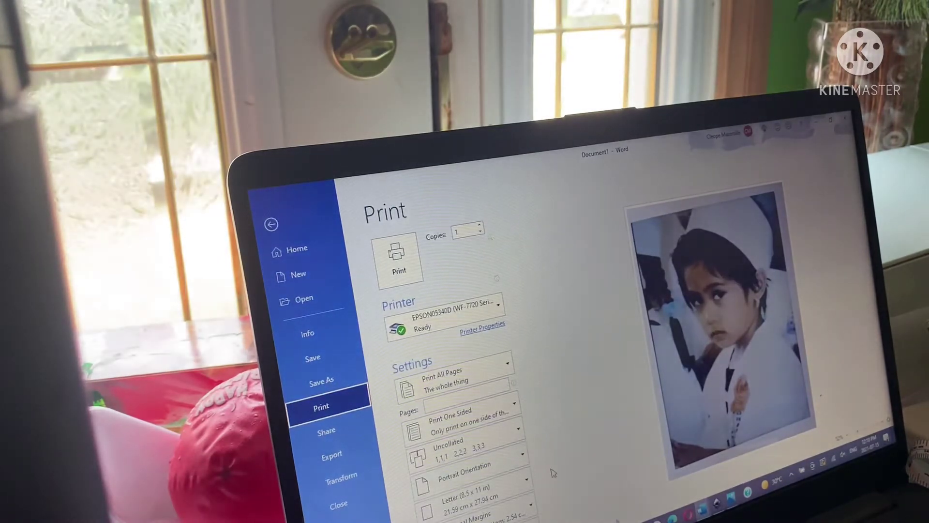
{"action": "left_click", "coordinate": [525, 482]}
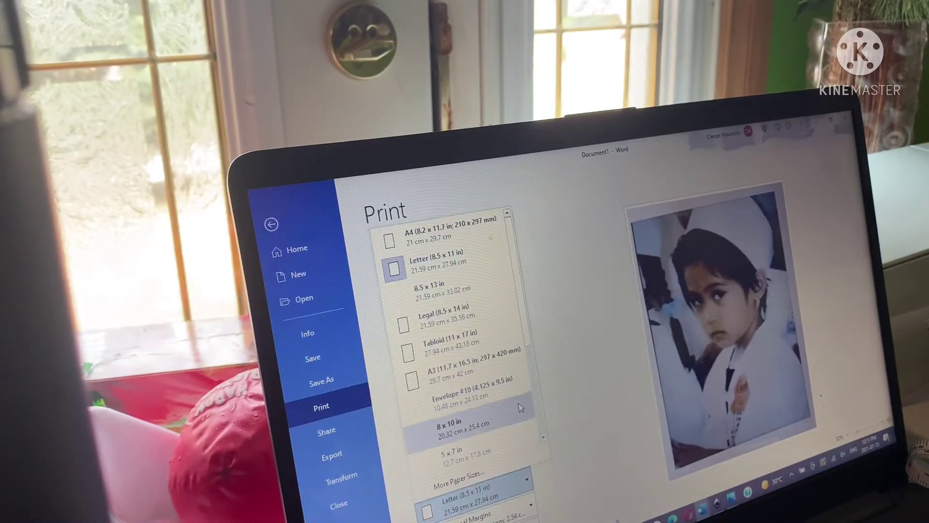
{"action": "scroll", "coordinate": [518, 408], "scroll_direction": "down", "scroll_amount": 2}
{"action": "left_click", "coordinate": [484, 369]}
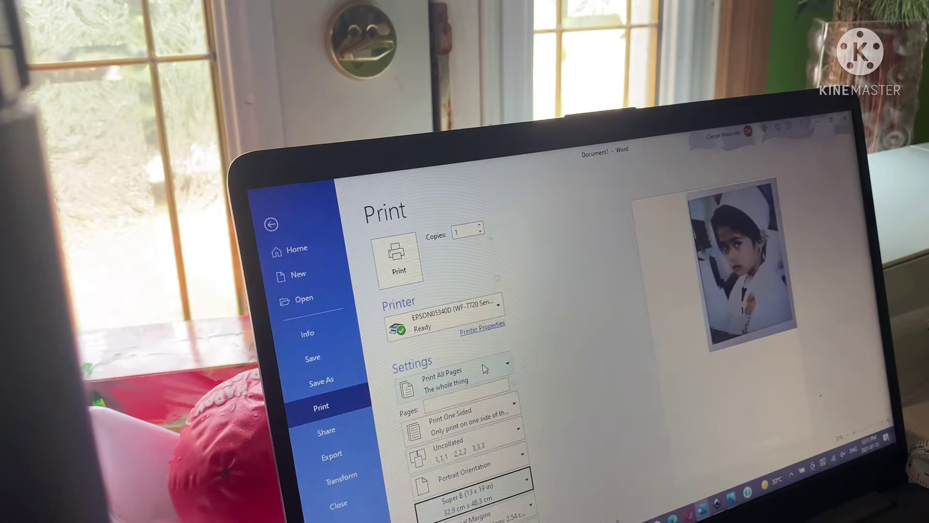
Back in the document, drag the photo's resize handles outward to fill the 13x19 page.
{"action": "left_click", "coordinate": [271, 223]}
{"action": "left_click_drag", "start_coordinate": [573, 392], "coordinate": [475, 409]}
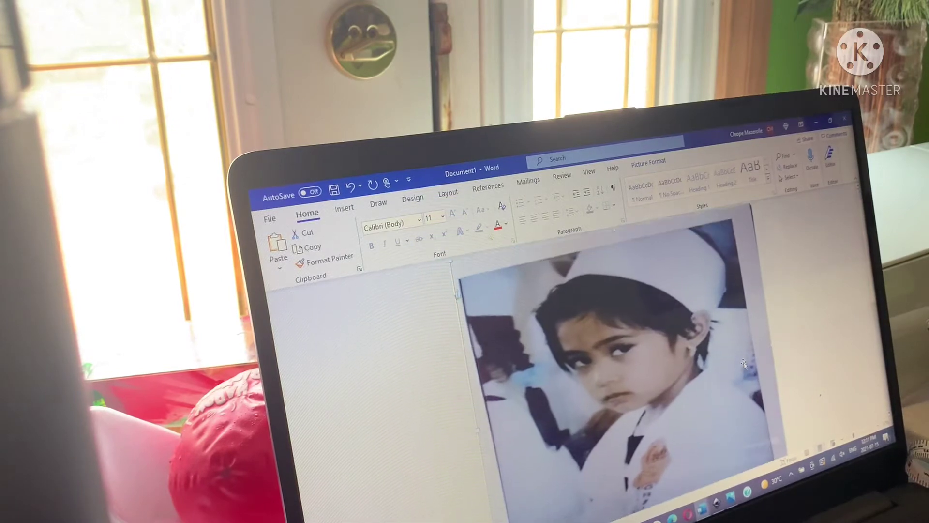
{"action": "scroll", "coordinate": [628, 311], "scroll_direction": "down", "scroll_amount": 3}
{"action": "scroll", "coordinate": [627, 311], "scroll_direction": "down", "scroll_amount": 2}
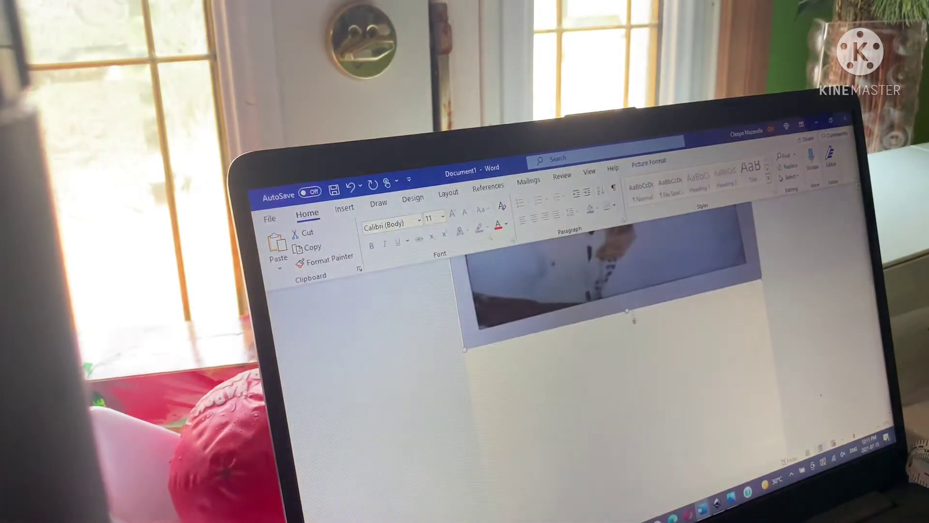
{"action": "scroll", "coordinate": [627, 311], "scroll_direction": "down", "scroll_amount": 2}
{"action": "left_click_drag", "start_coordinate": [628, 312], "coordinate": [758, 396]}
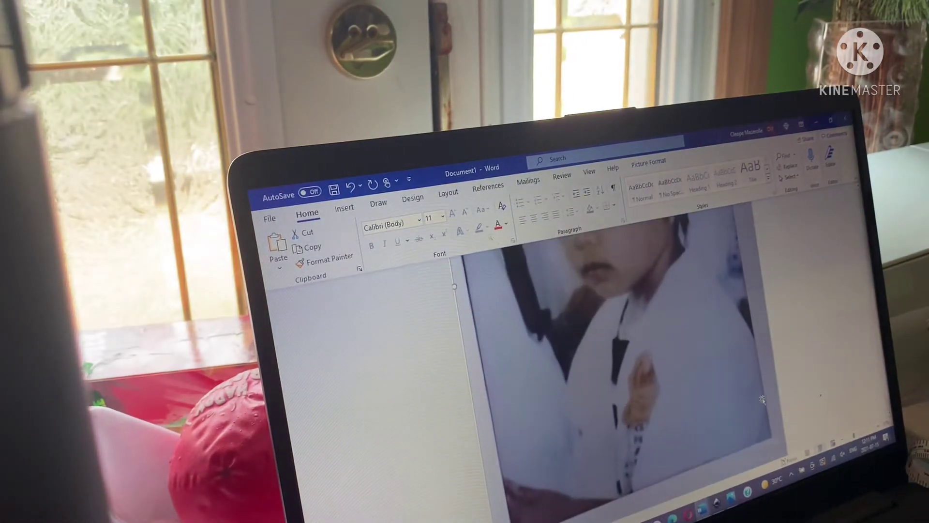
{"action": "left_click_drag", "start_coordinate": [659, 486], "coordinate": [775, 407]}
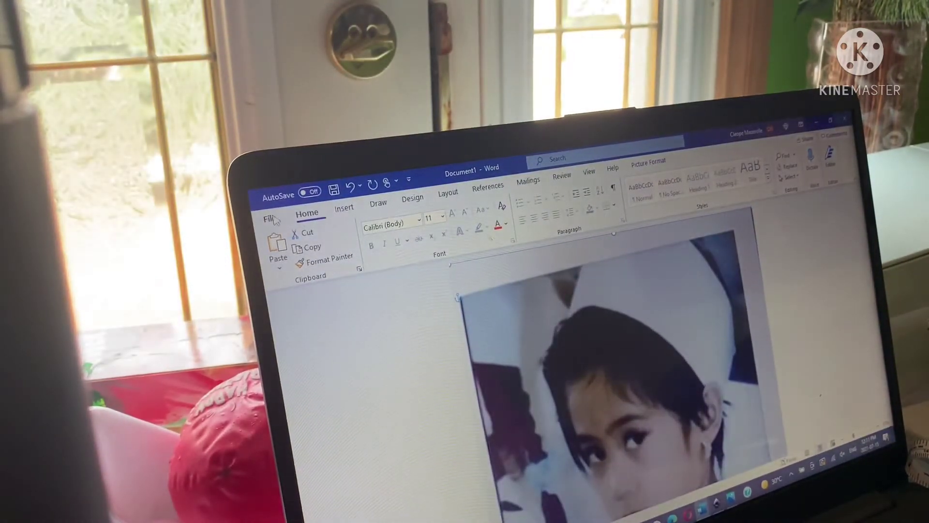
Recheck the Epson printer properties, keep them, and send the photo page to print.
{"action": "left_click", "coordinate": [275, 219]}
{"action": "left_click", "coordinate": [333, 410]}
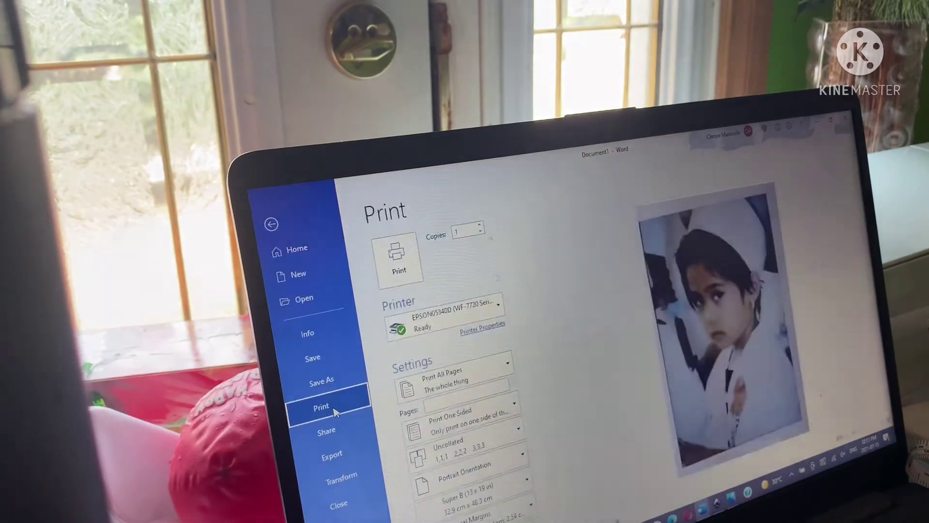
{"action": "left_click", "coordinate": [485, 328]}
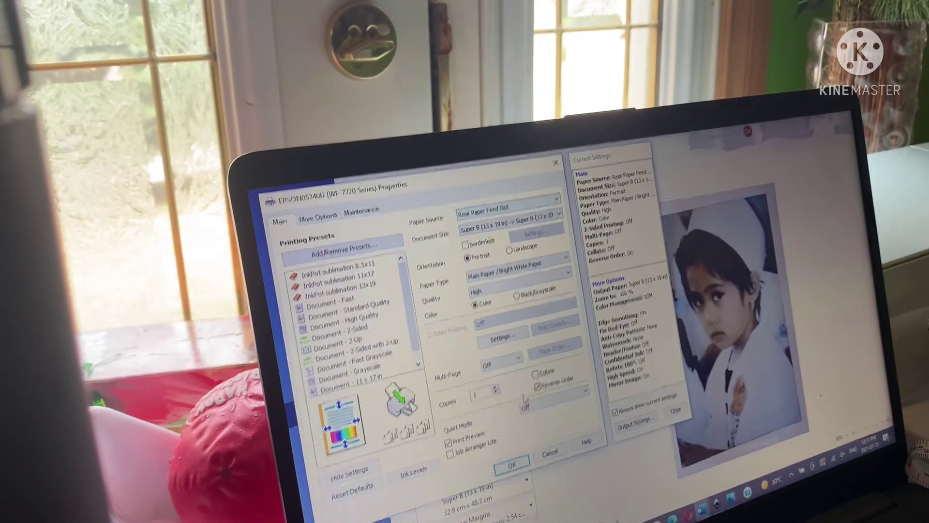
{"action": "left_click", "coordinate": [511, 465]}
{"action": "left_click", "coordinate": [400, 262]}
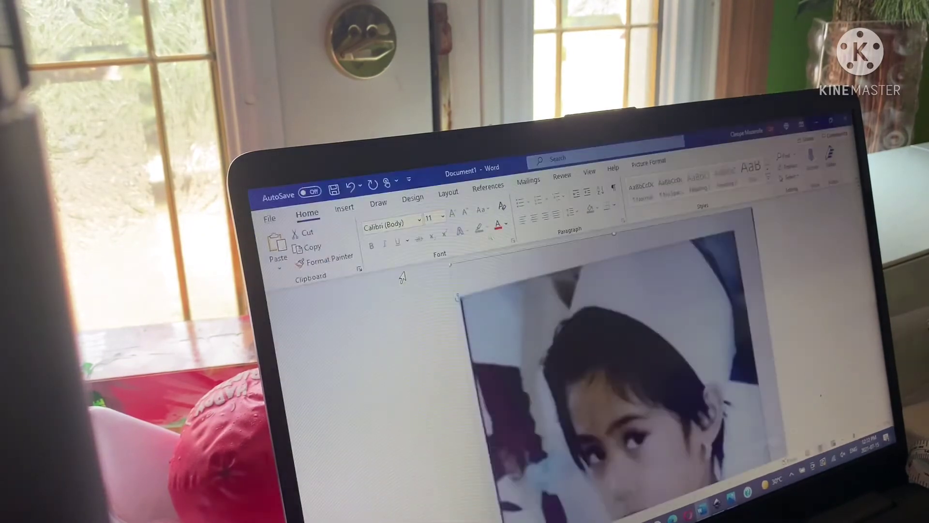